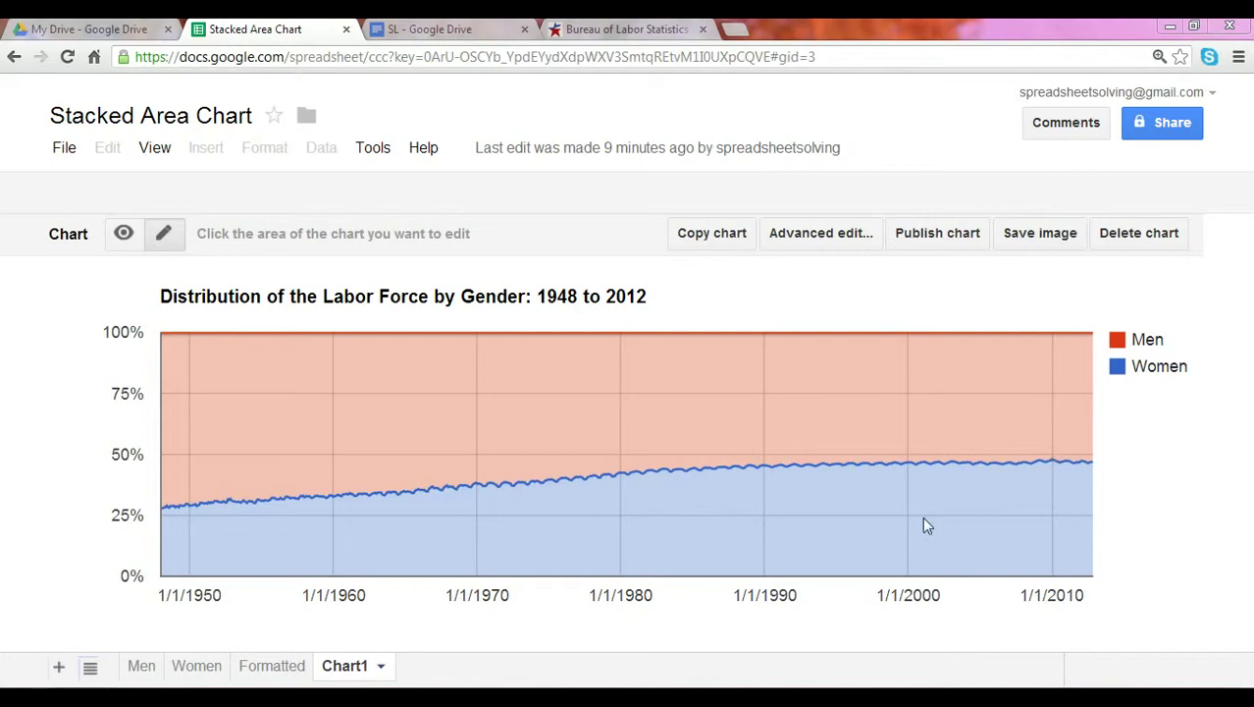
# Review the source employment data on the Men and Women sheets and show the Formatted sheet.
pyautogui.click(147, 671)
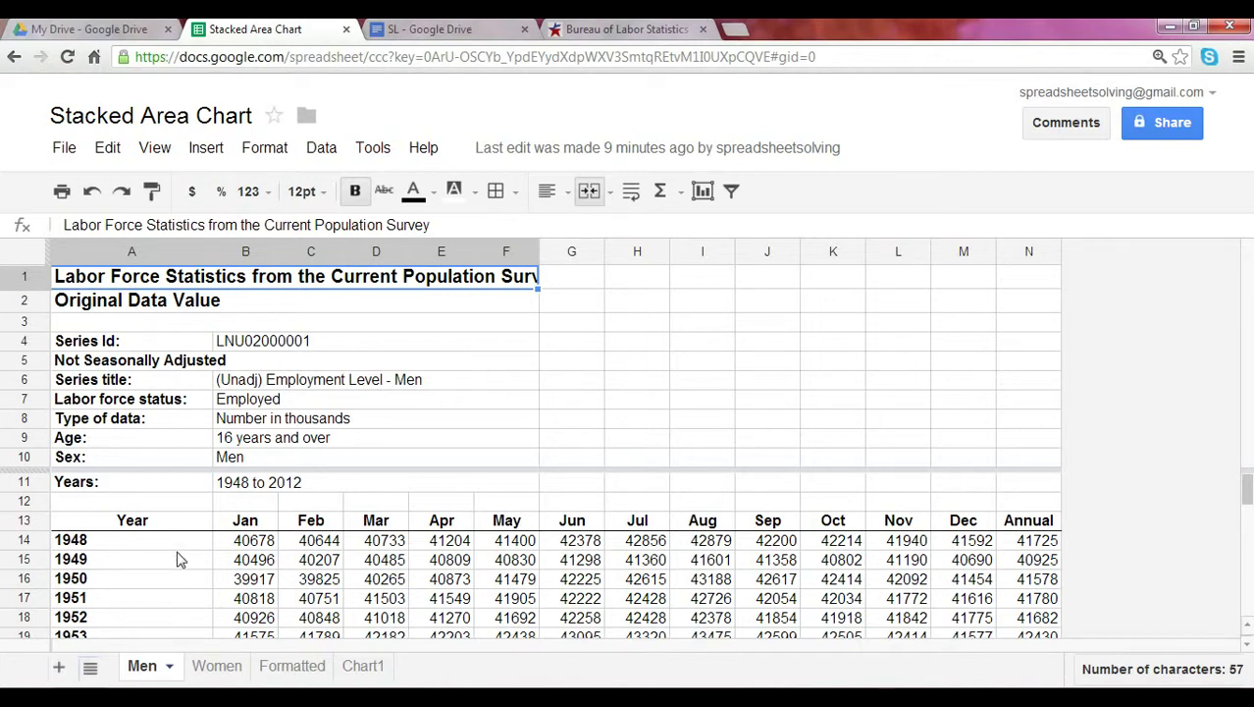
pyautogui.click(236, 667)
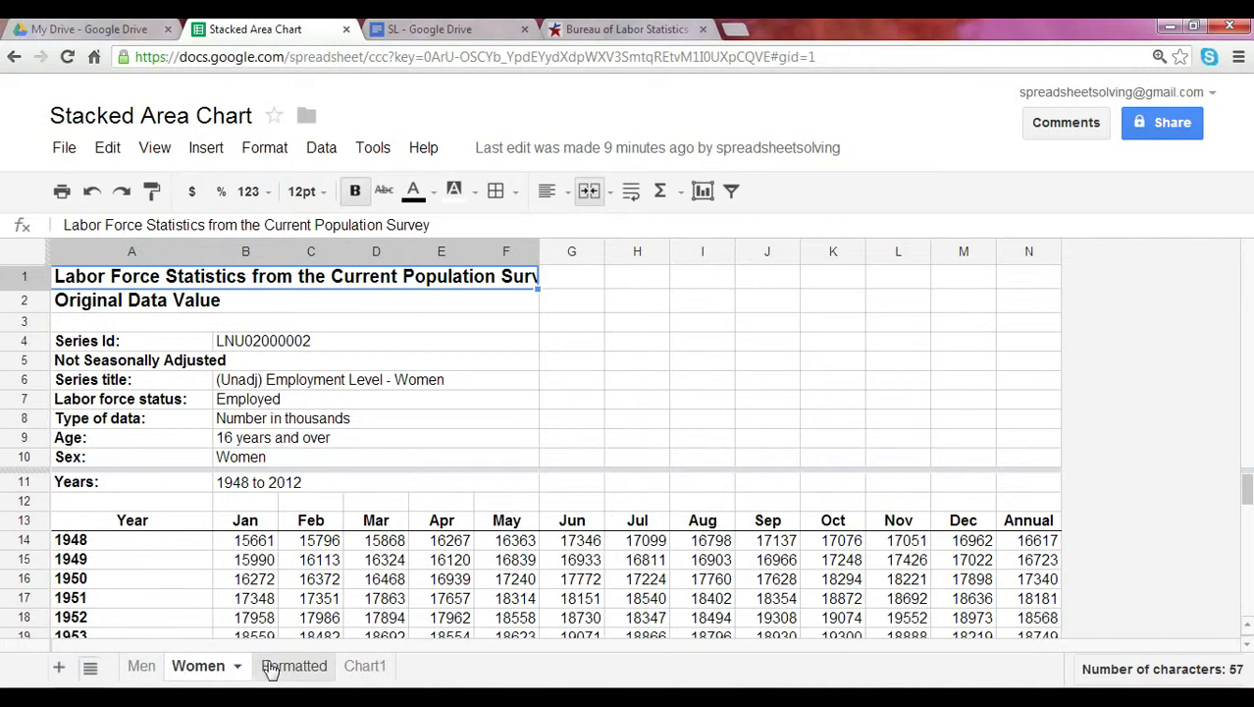
pyautogui.click(285, 668)
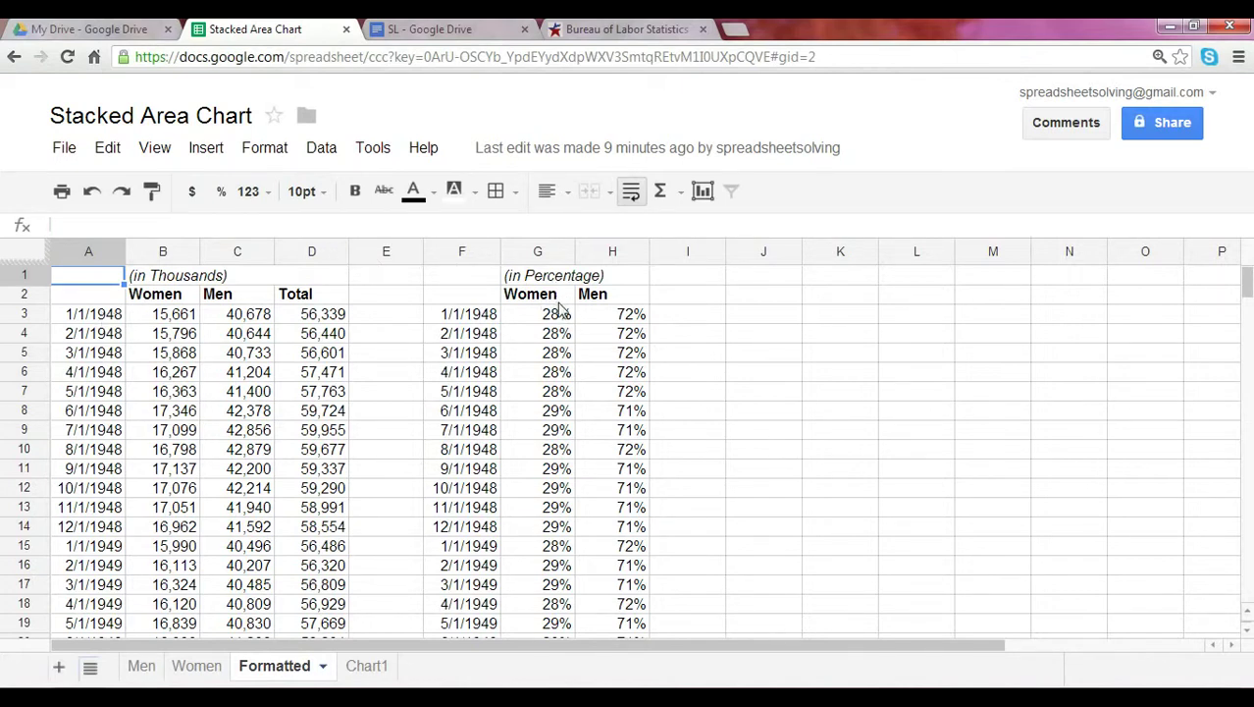
# Examine the first row's Women and Men figures and the formula behind its Total in D3.
pyautogui.click(165, 318)
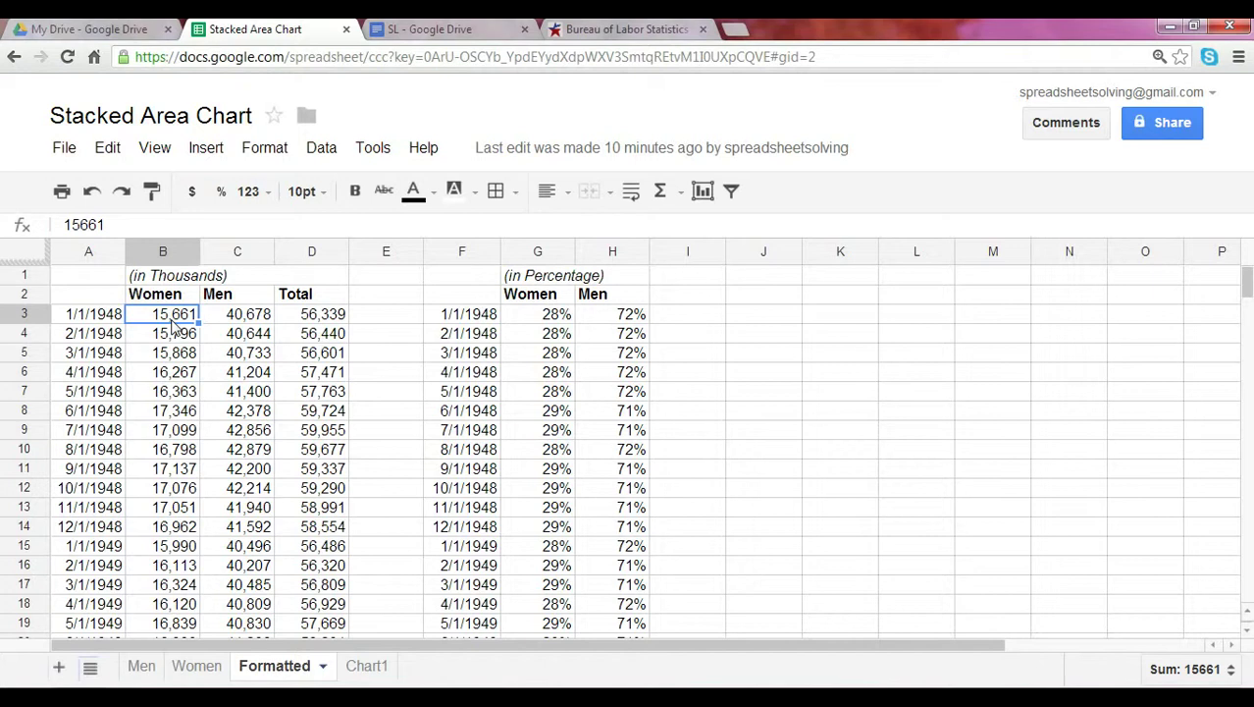
pyautogui.click(239, 318)
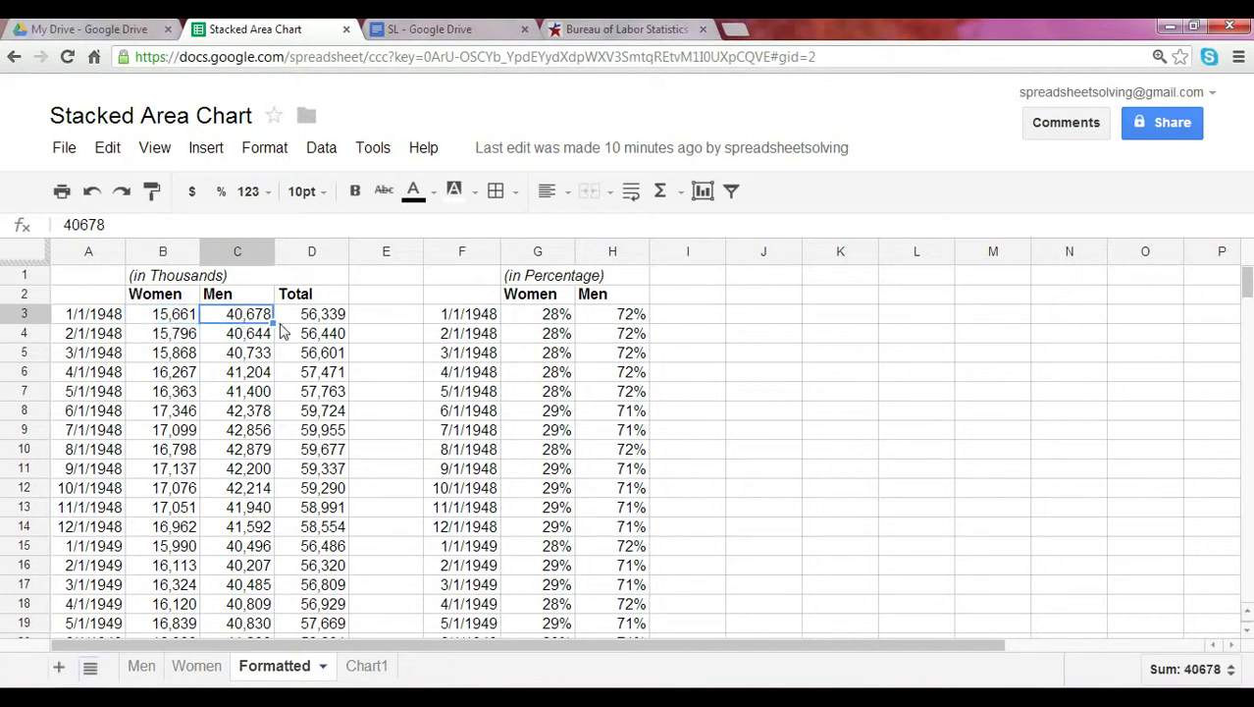
pyautogui.click(311, 318)
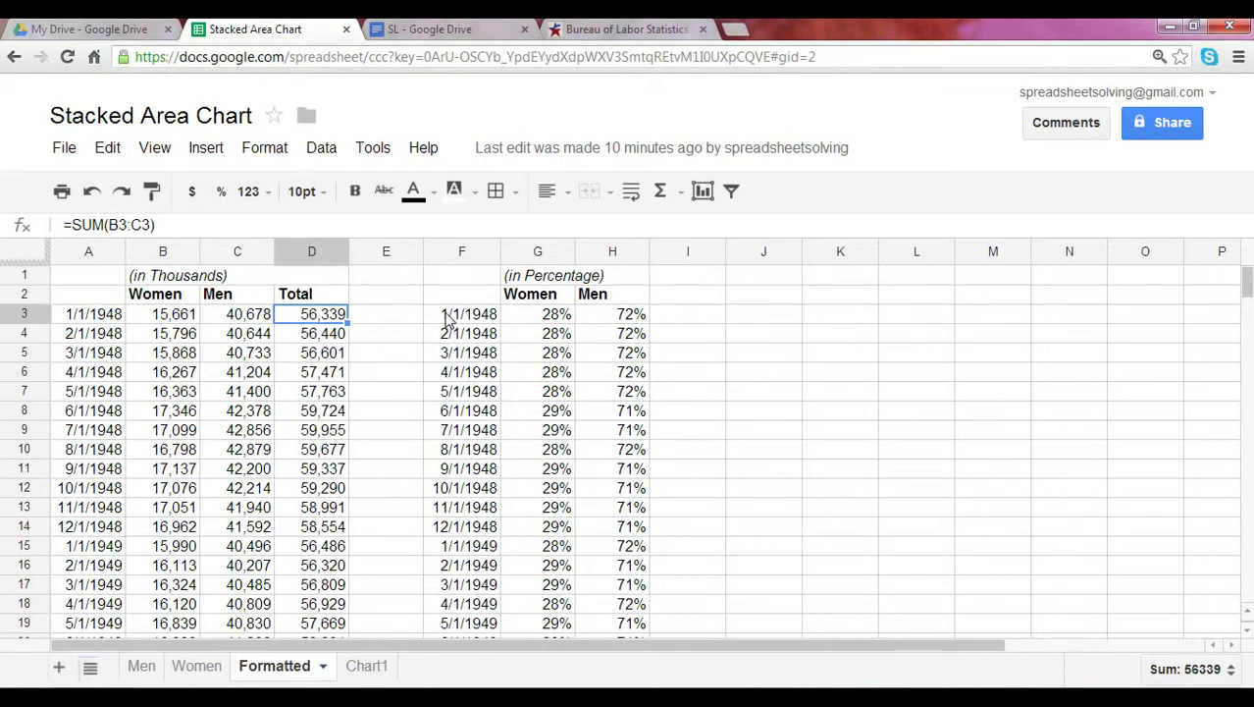
pyautogui.press('F2')
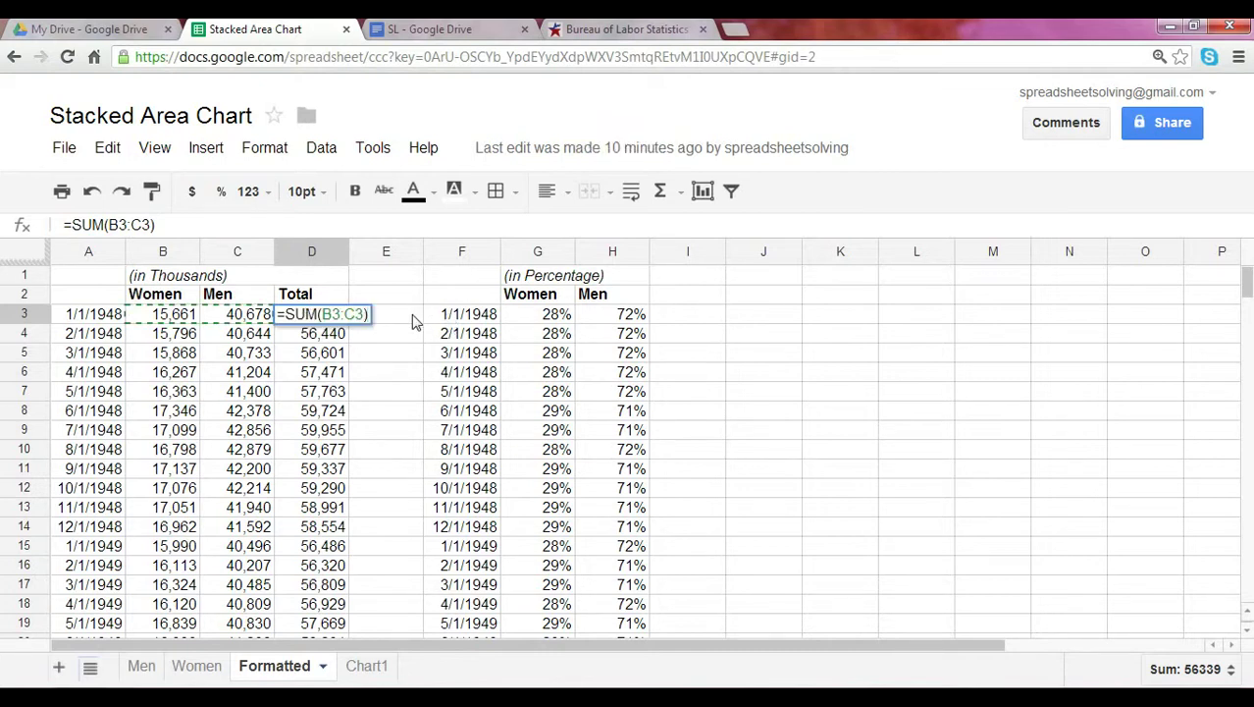
pyautogui.press('Escape')
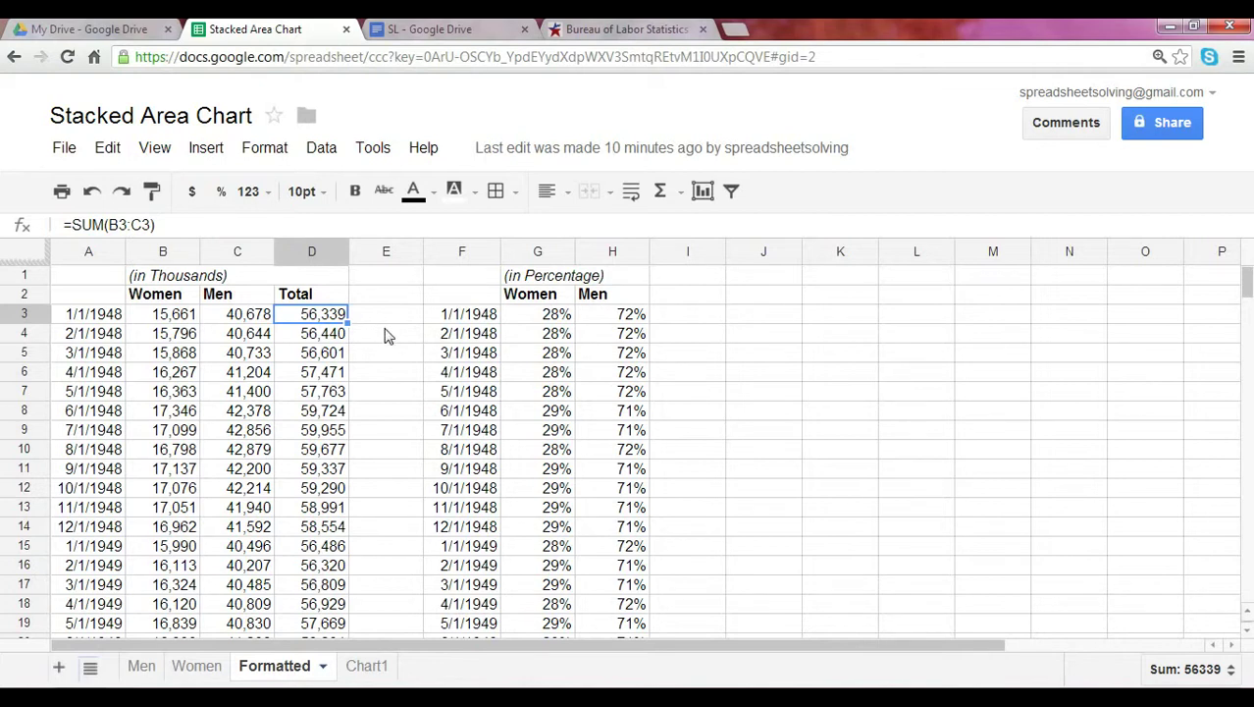
# Examine the percentage formulas for Women and Men in G3 and H3 and check the sum of both cells.
pyautogui.click(543, 319)
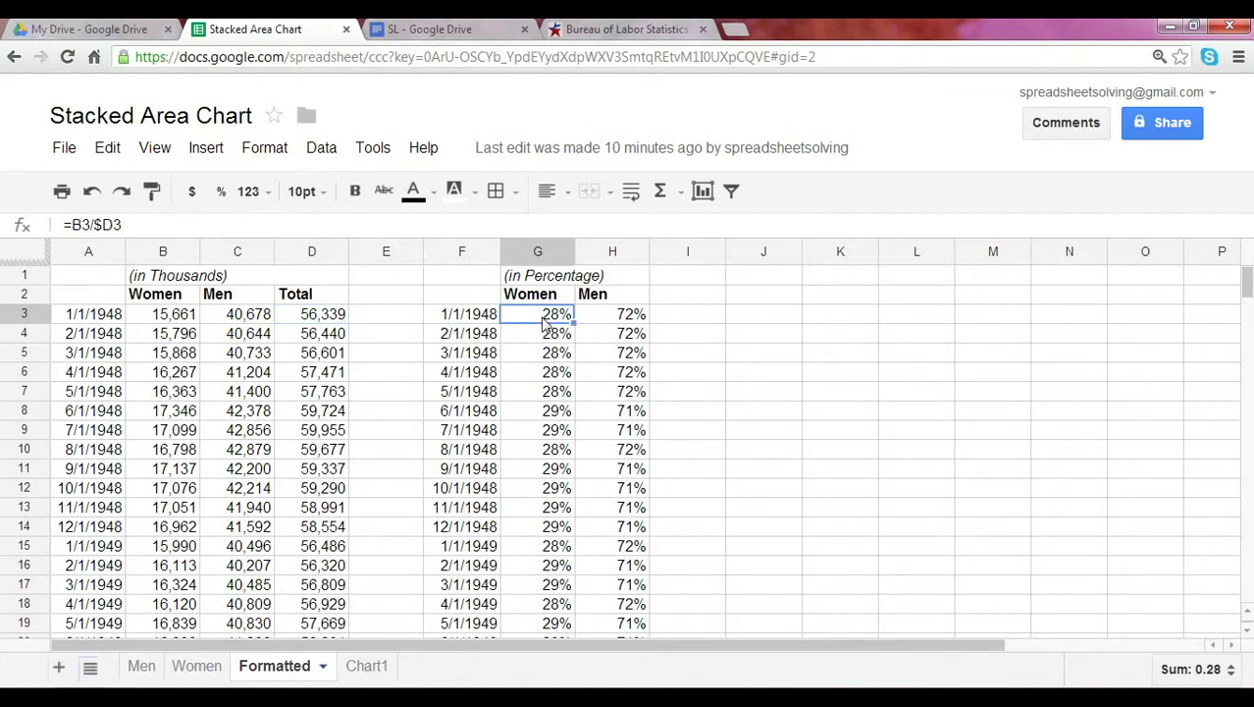
pyautogui.press('Return')
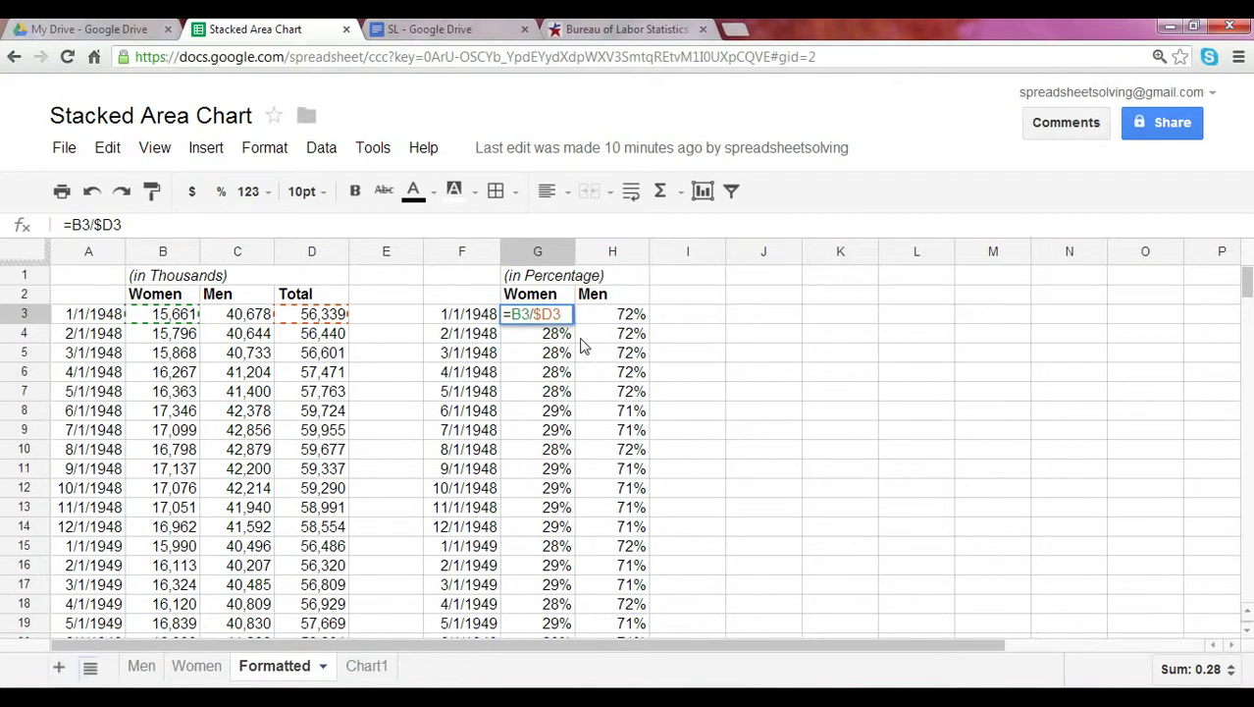
pyautogui.press('Escape')
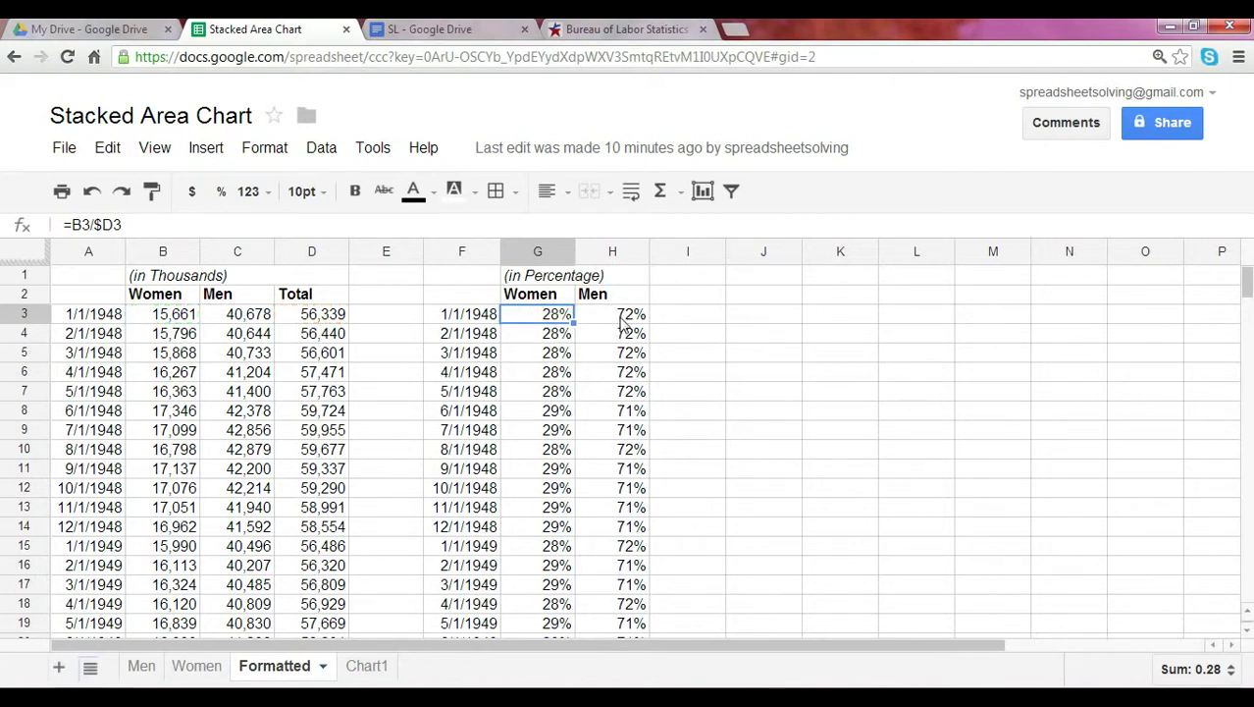
pyautogui.click(618, 322)
pyautogui.press('Return')
pyautogui.press('Escape')
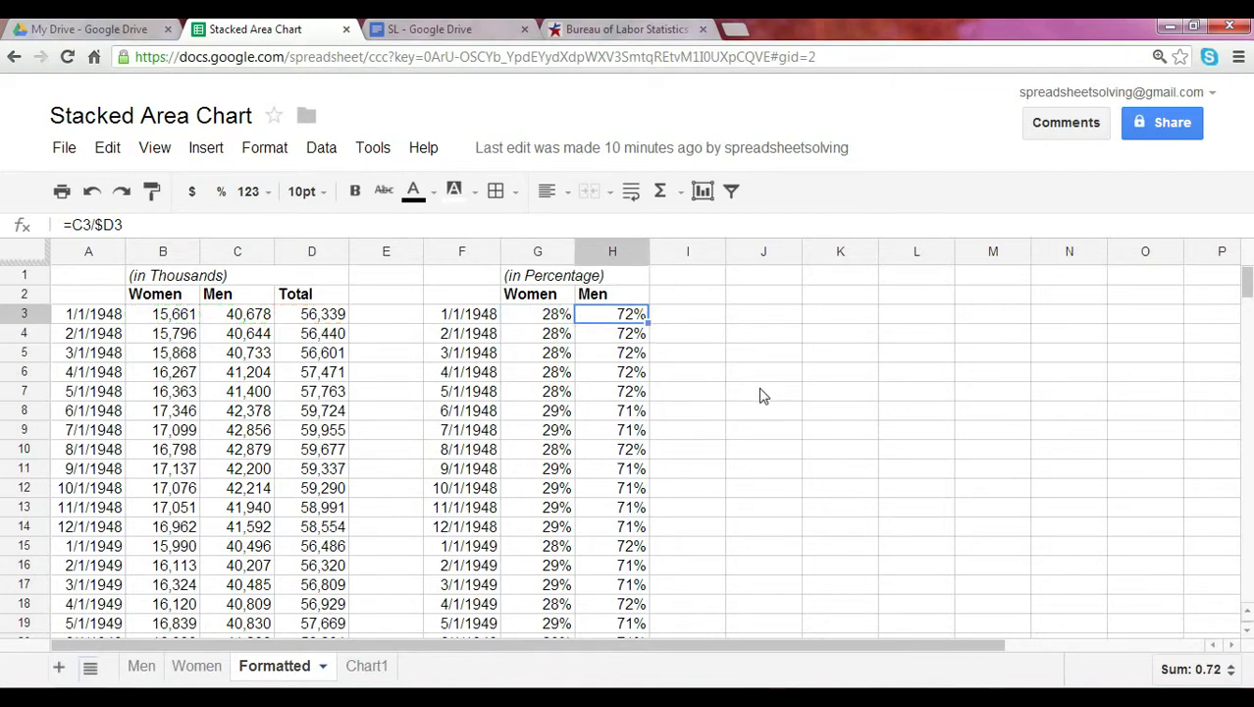
pyautogui.click(561, 321)
pyautogui.moveTo(561, 322); pyautogui.dragTo(624, 326)
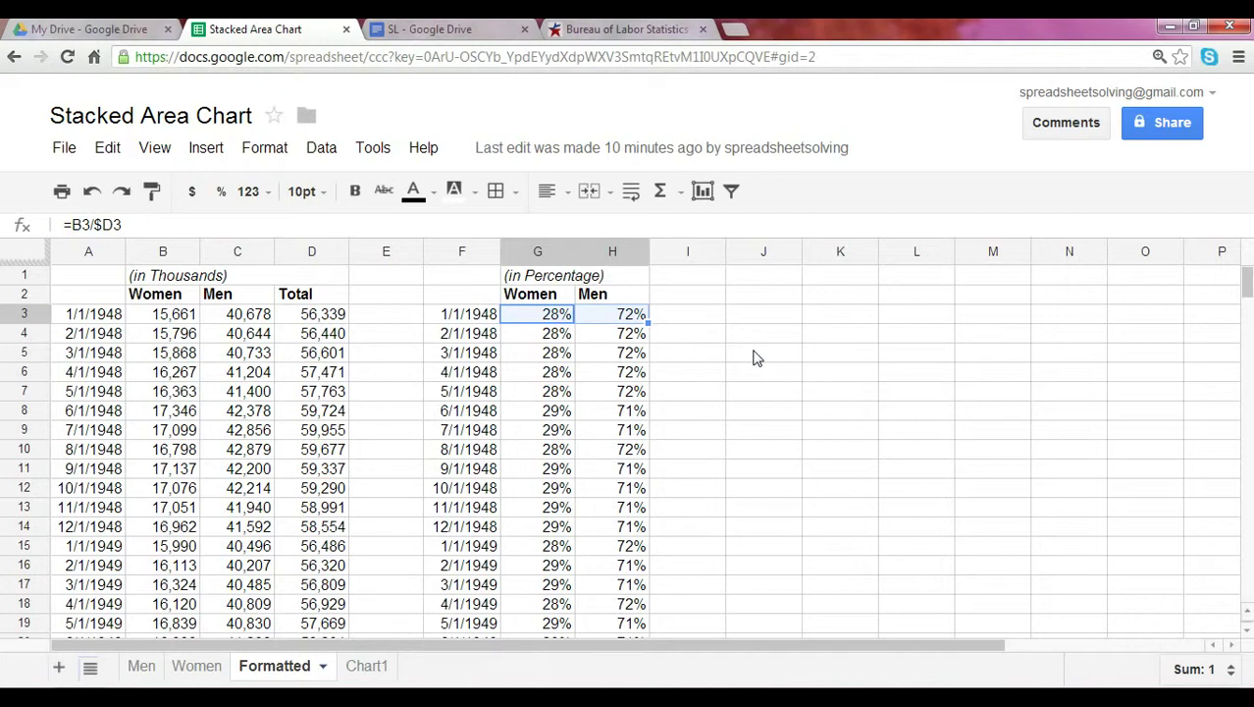
# Start a new chart from the date and percentage data in F2:H781 on the Formatted sheet.
pyautogui.moveTo(459, 296); pyautogui.dragTo(649, 682)
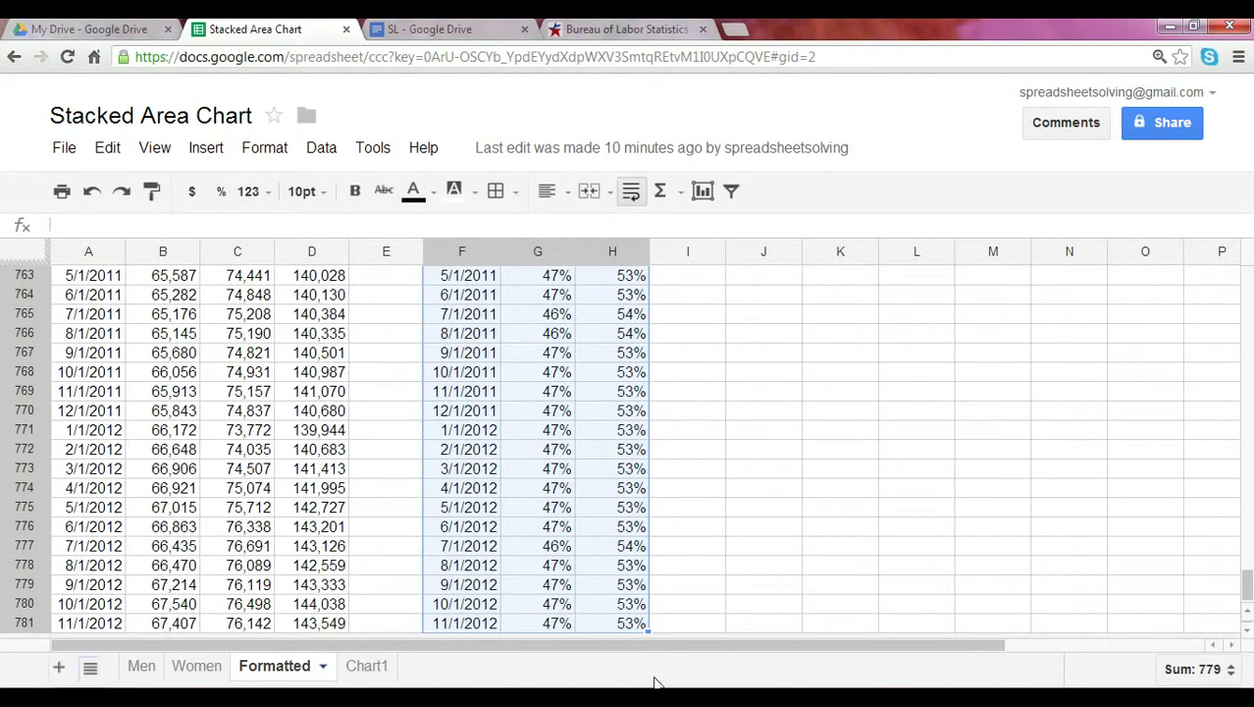
pyautogui.click(201, 149)
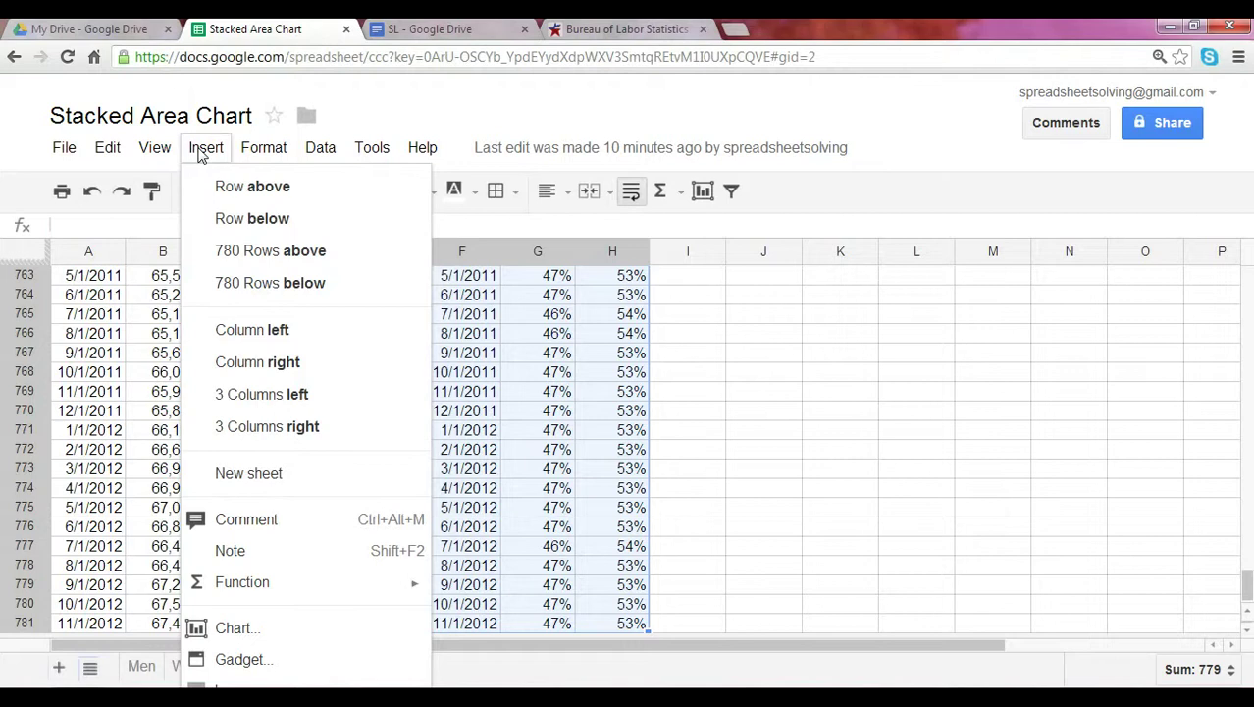
pyautogui.click(258, 638)
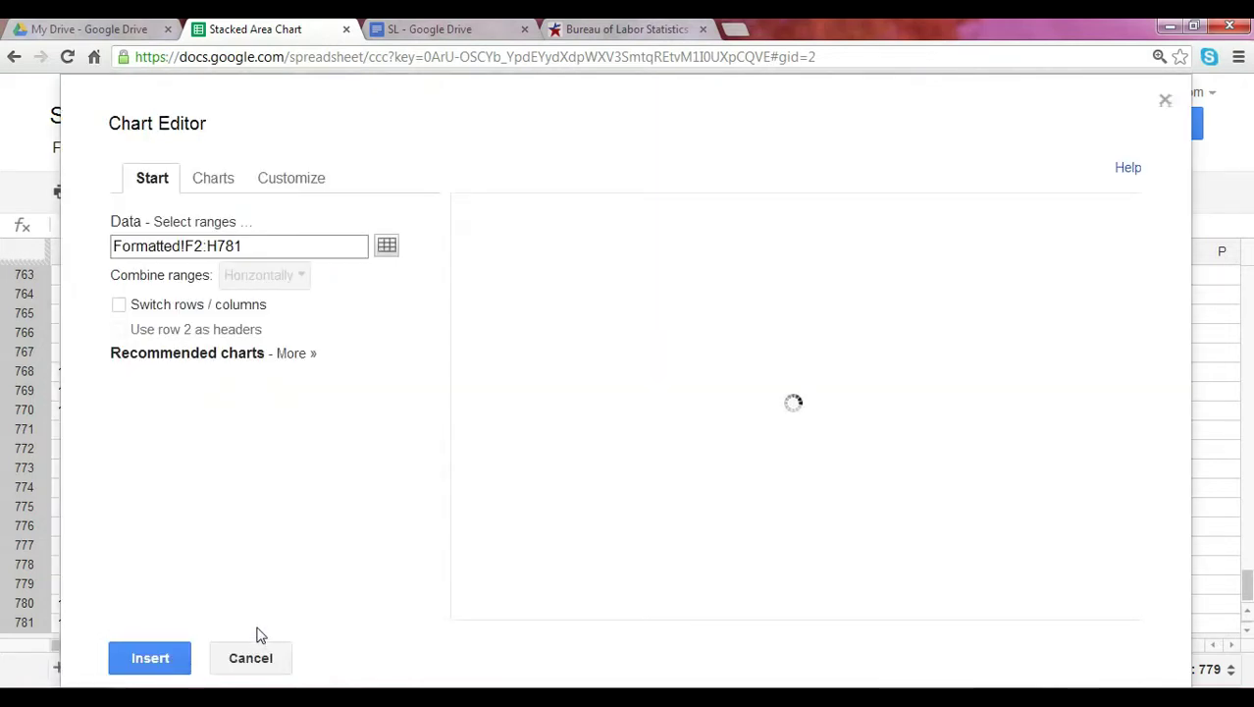
# Choose the stacked area chart as the chart type from all available chart types.
pyautogui.click(297, 355)
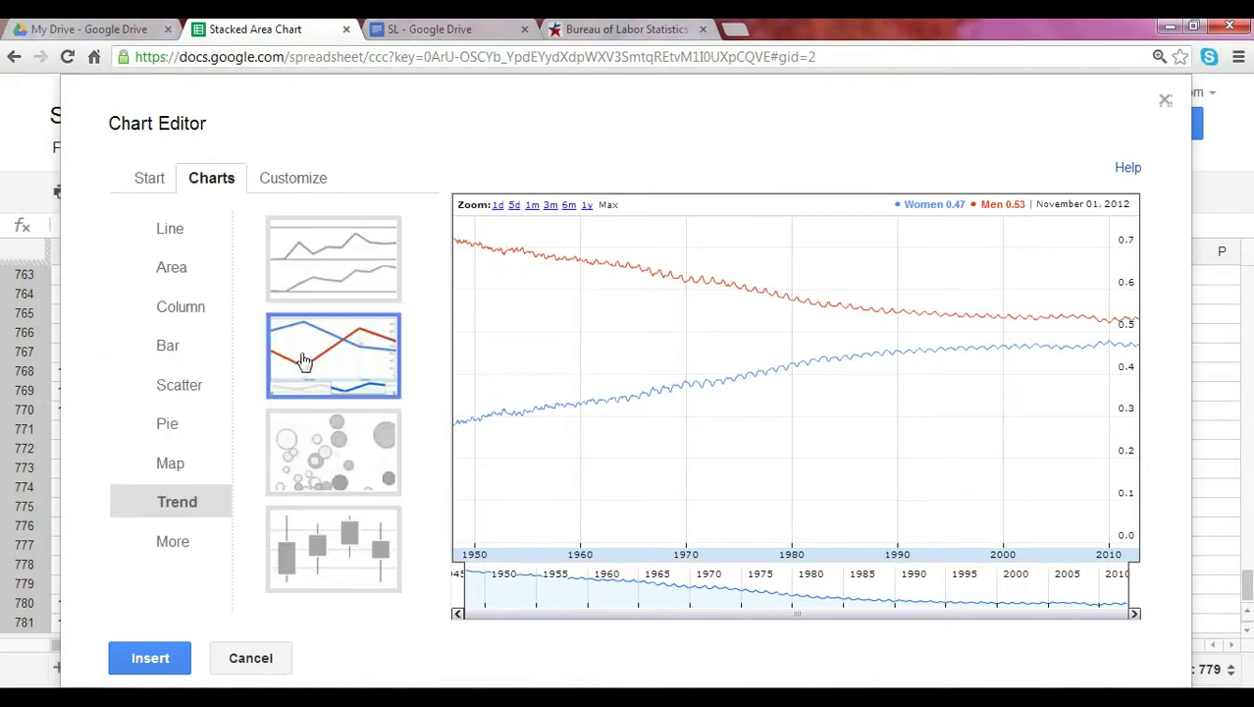
pyautogui.click(181, 278)
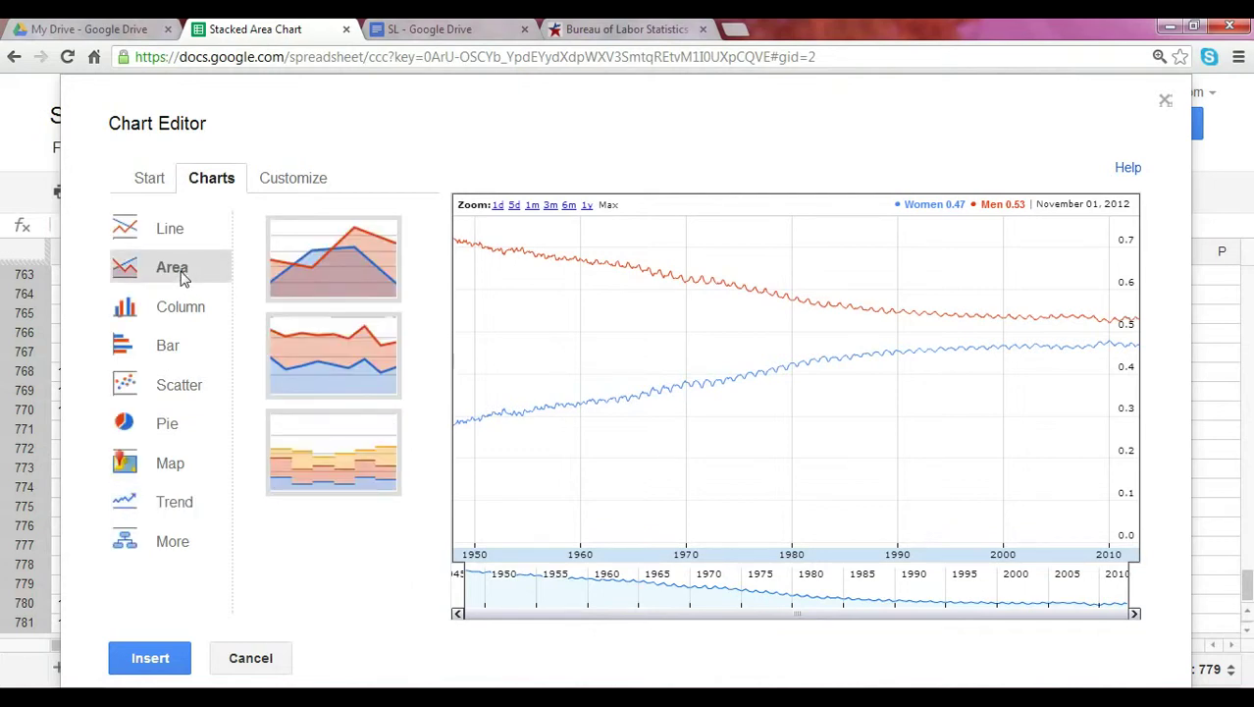
pyautogui.click(318, 379)
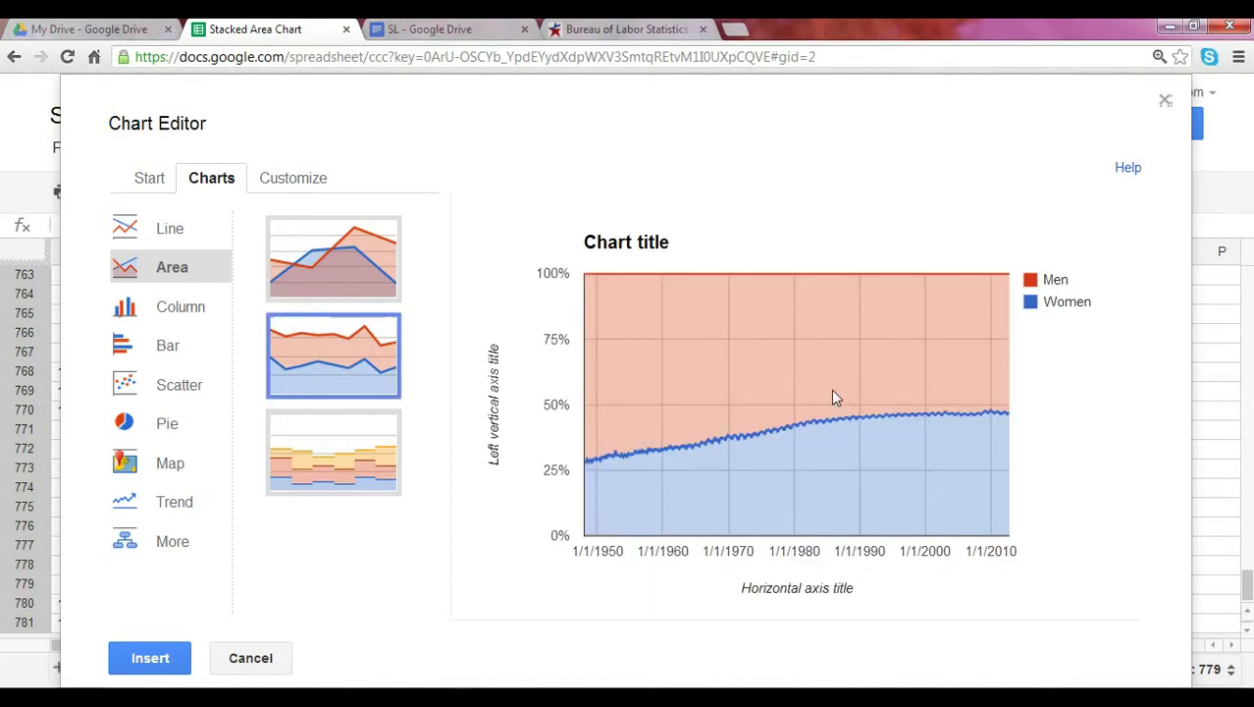
# Set the chart title to "Distribution of Labor Force by Gender".
pyautogui.click(303, 189)
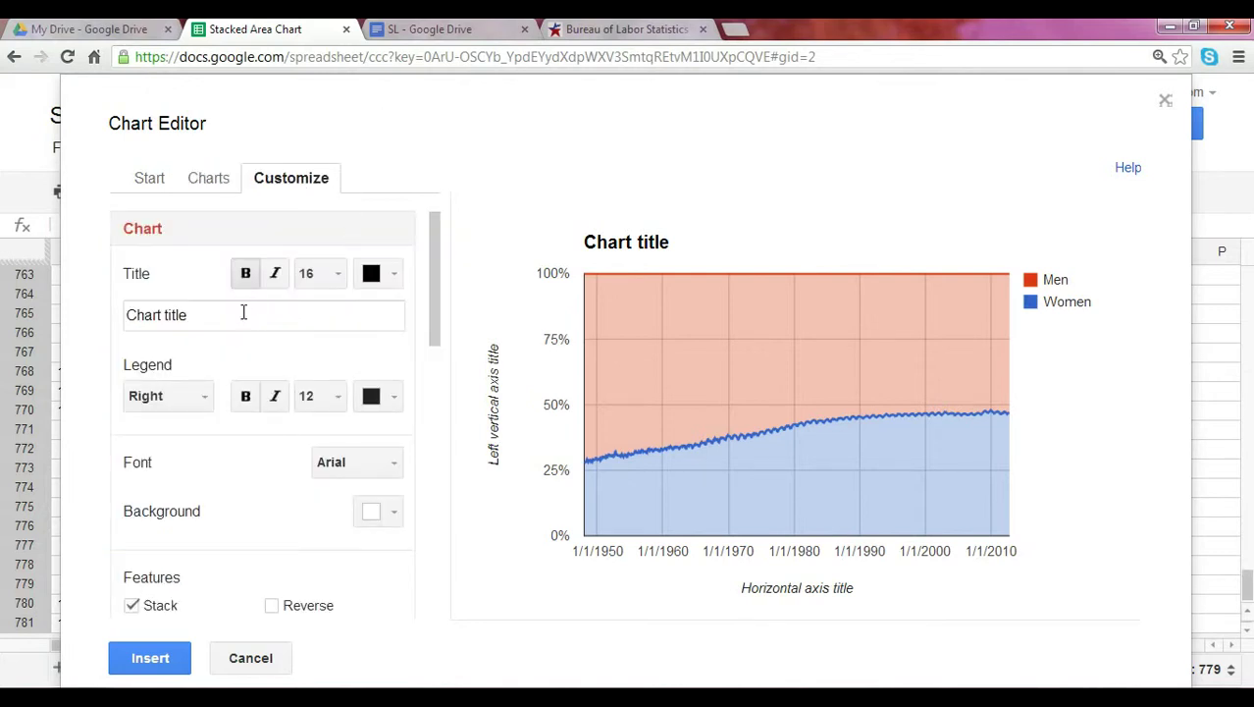
pyautogui.moveTo(243, 312); pyautogui.dragTo(118, 313)
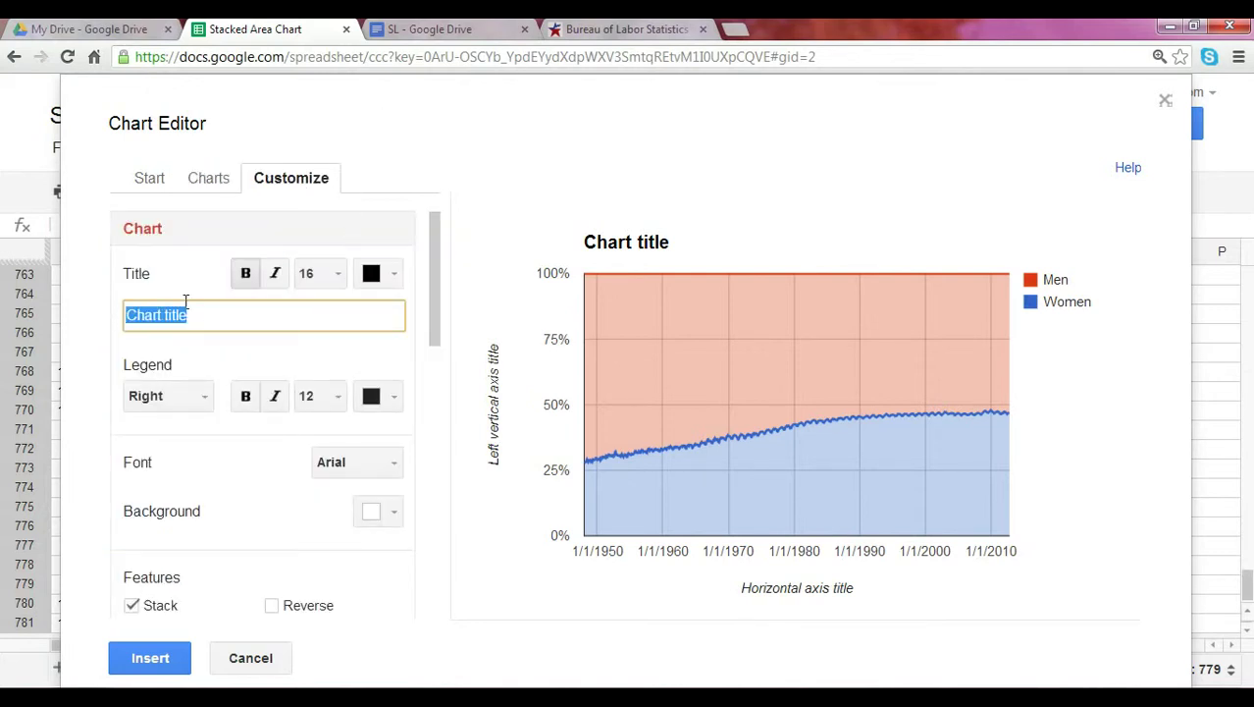
pyautogui.write('Distribution of Labor Force by Gender')
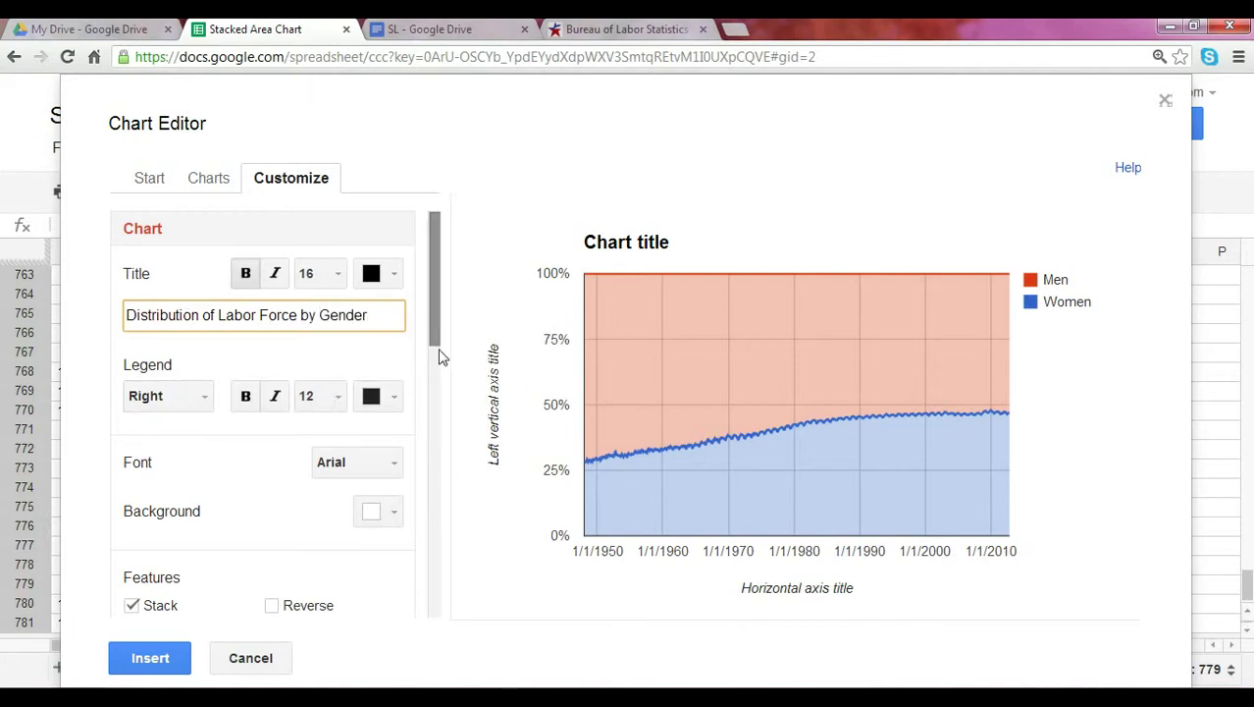
# Remove the placeholder title of the chart's horizontal axis.
pyautogui.moveTo(441, 345); pyautogui.dragTo(429, 483)
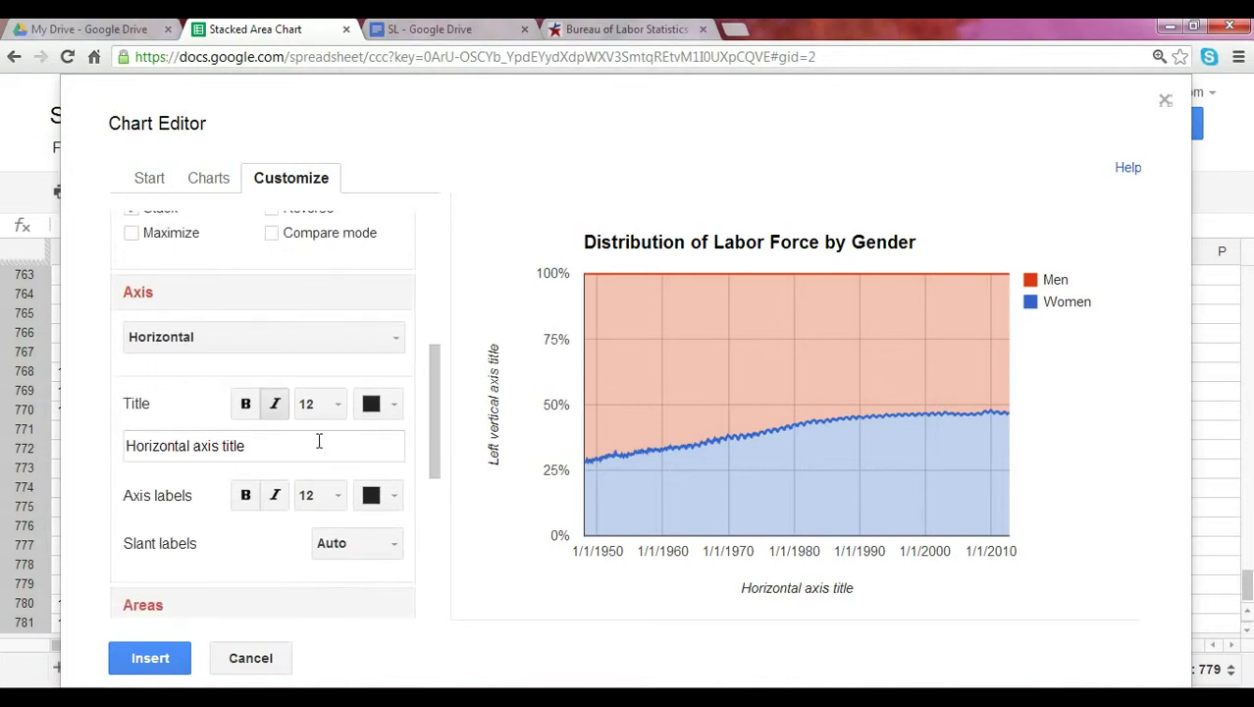
pyautogui.moveTo(294, 441); pyautogui.dragTo(139, 428)
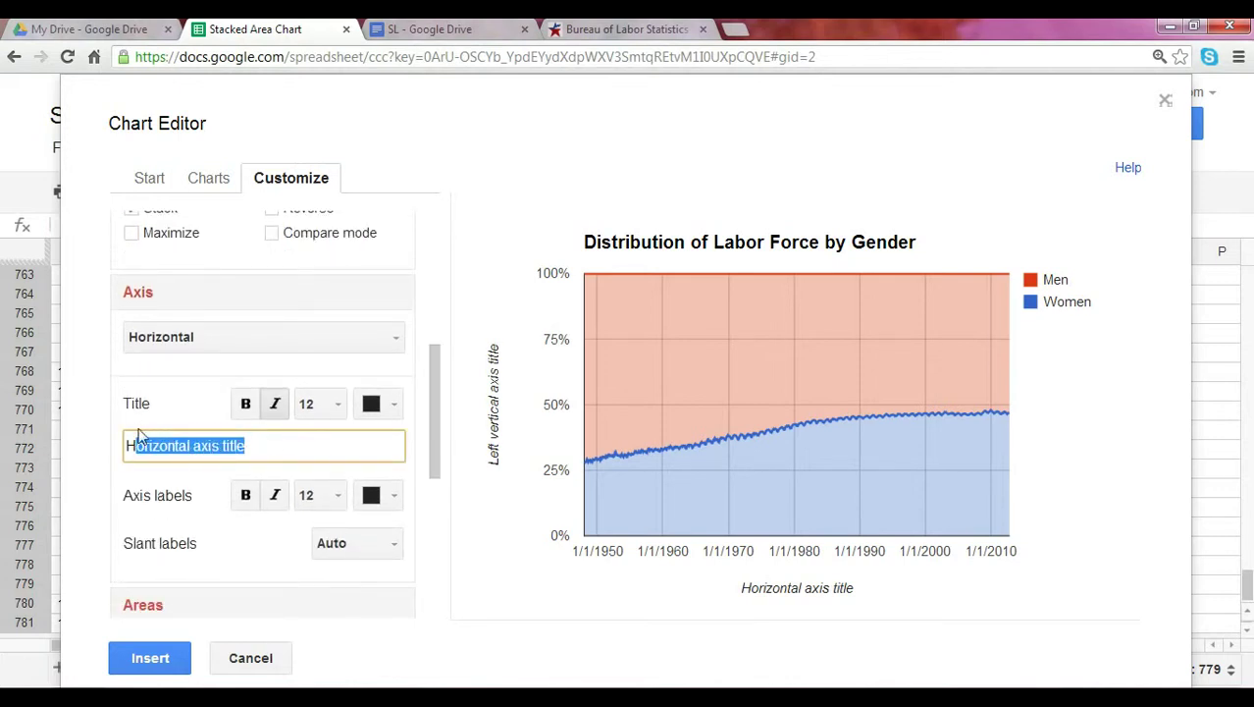
pyautogui.press('BackSpace')
pyautogui.press('BackSpace')
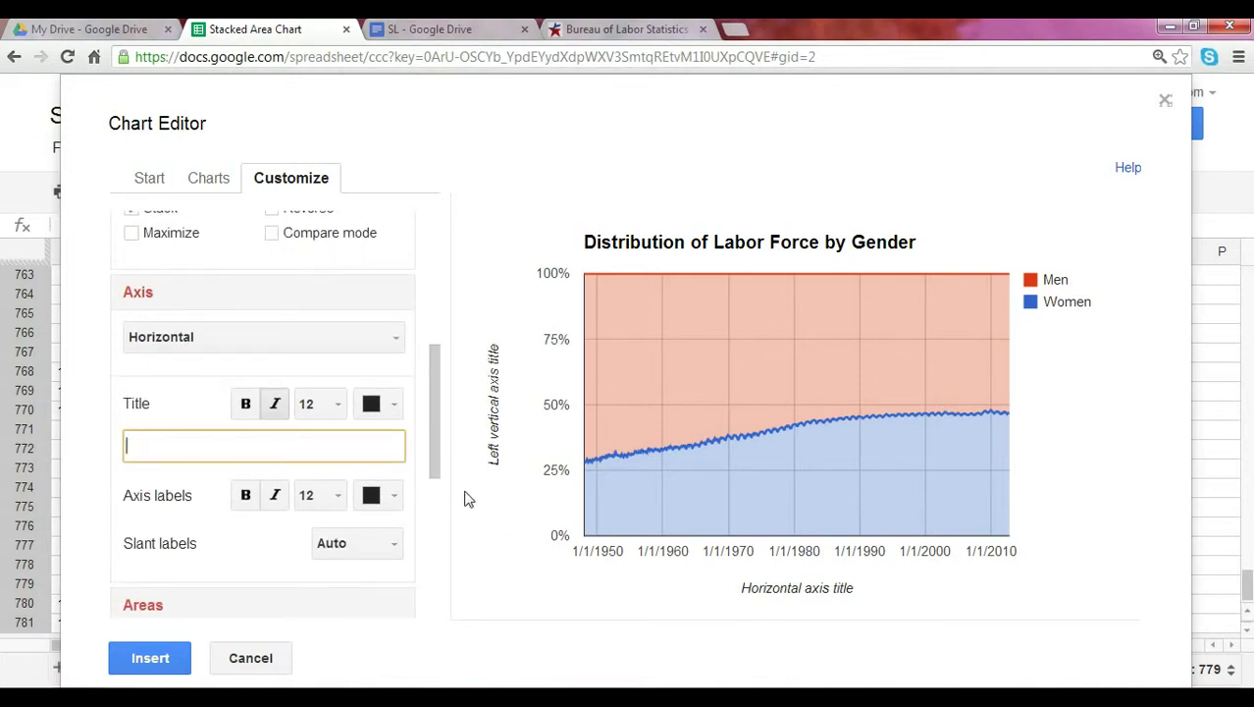
# Switch the axis settings to the left vertical axis and remove its placeholder title.
pyautogui.click(392, 347)
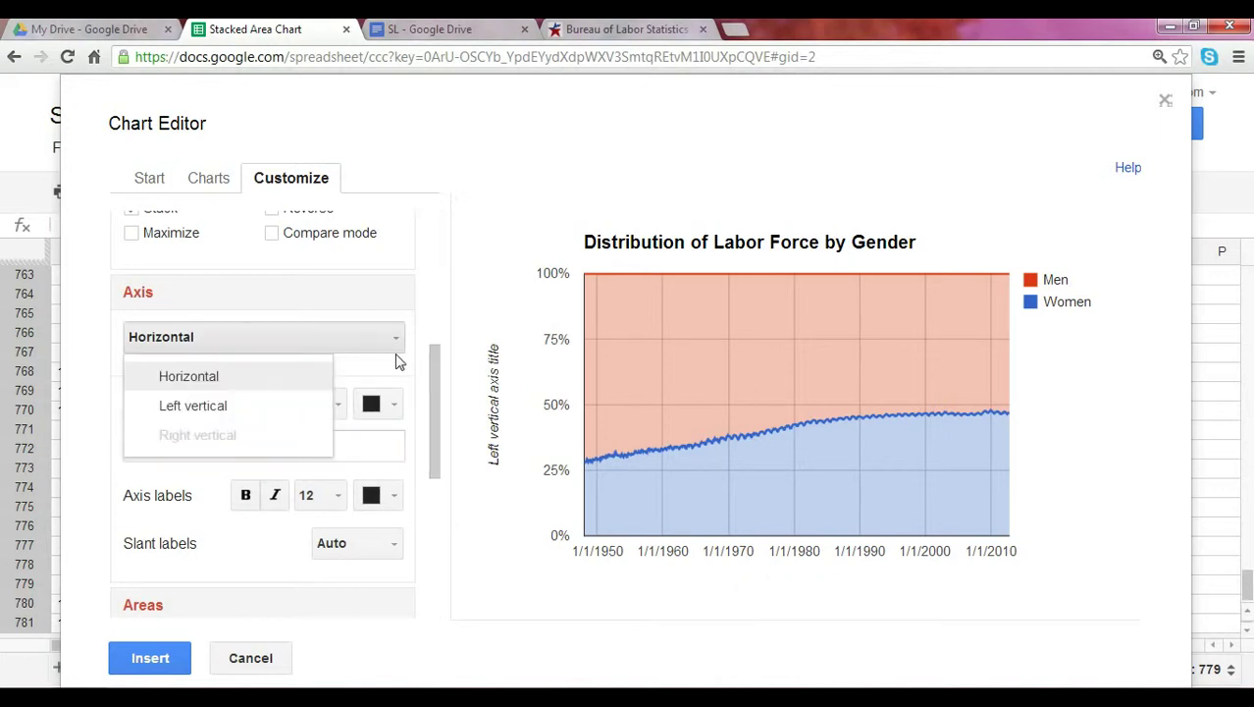
pyautogui.click(299, 403)
pyautogui.click(258, 441)
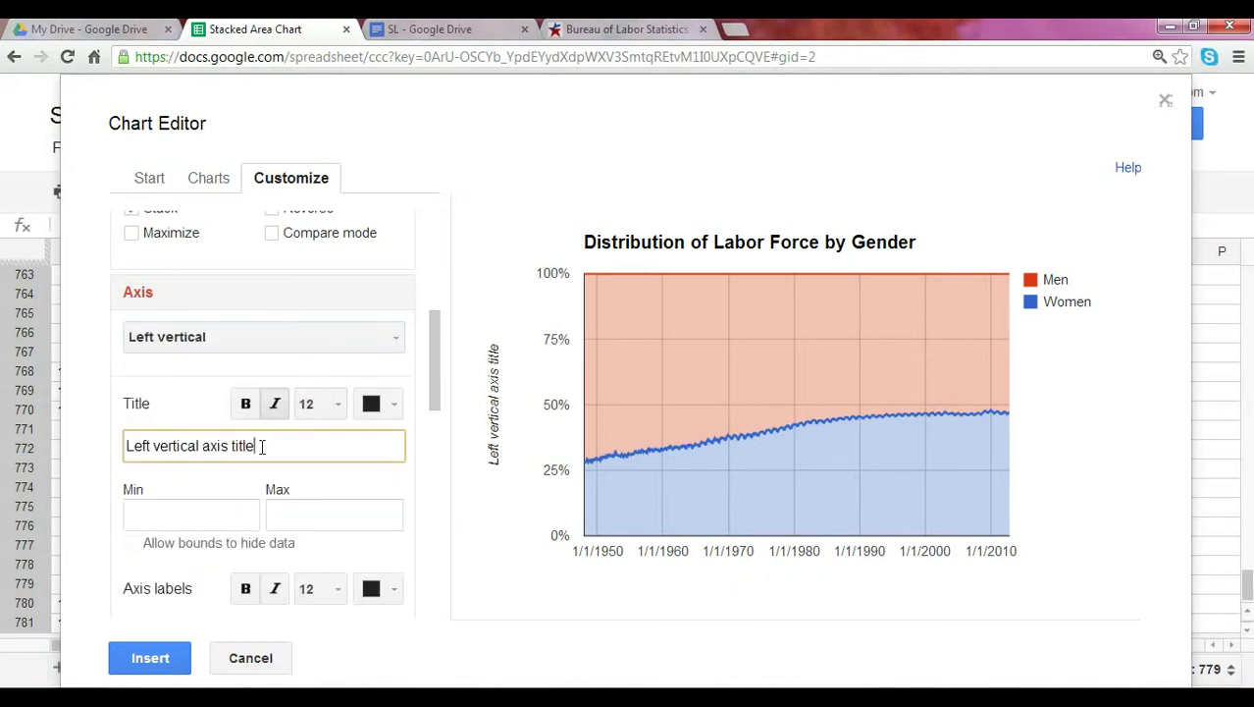
pyautogui.hotkey('shift', 'Left')
pyautogui.hotkey('shift', 'Left')
pyautogui.hotkey('shift', 'Left')
pyautogui.hotkey('shift', 'Left')
pyautogui.hotkey('shift', 'Left')
pyautogui.hotkey('shift', 'Left')
pyautogui.hotkey('shift', 'Left')
pyautogui.hotkey('shift', 'Left')
pyautogui.hotkey('shift', 'Left')
pyautogui.hotkey('shift', 'Left')
pyautogui.hotkey('shift', 'Left')
pyautogui.hotkey('shift', 'Left')
pyautogui.hotkey('shift', 'Left')
pyautogui.hotkey('shift', 'Left')
pyautogui.hotkey('shift', 'Left')
pyautogui.hotkey('shift', 'Left')
pyautogui.hotkey('shift', 'Left')
pyautogui.hotkey('shift', 'Left')
pyautogui.hotkey('shift', 'Left')
pyautogui.press('BackSpace')
pyautogui.press('BackSpace')
pyautogui.press('BackSpace')
pyautogui.press('BackSpace')
pyautogui.press('BackSpace')
pyautogui.press('BackSpace')
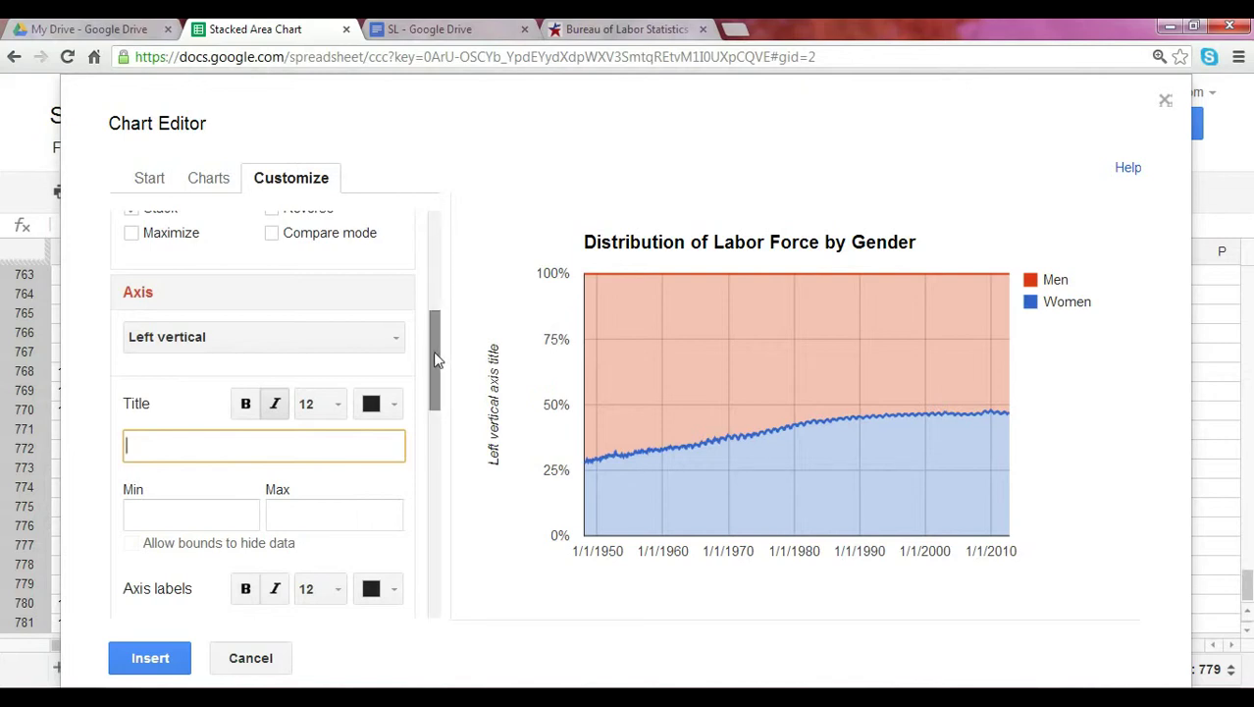
# Insert the customized stacked area chart into the Formatted sheet and bring it into view.
pyautogui.scroll(-3, 442, 412)
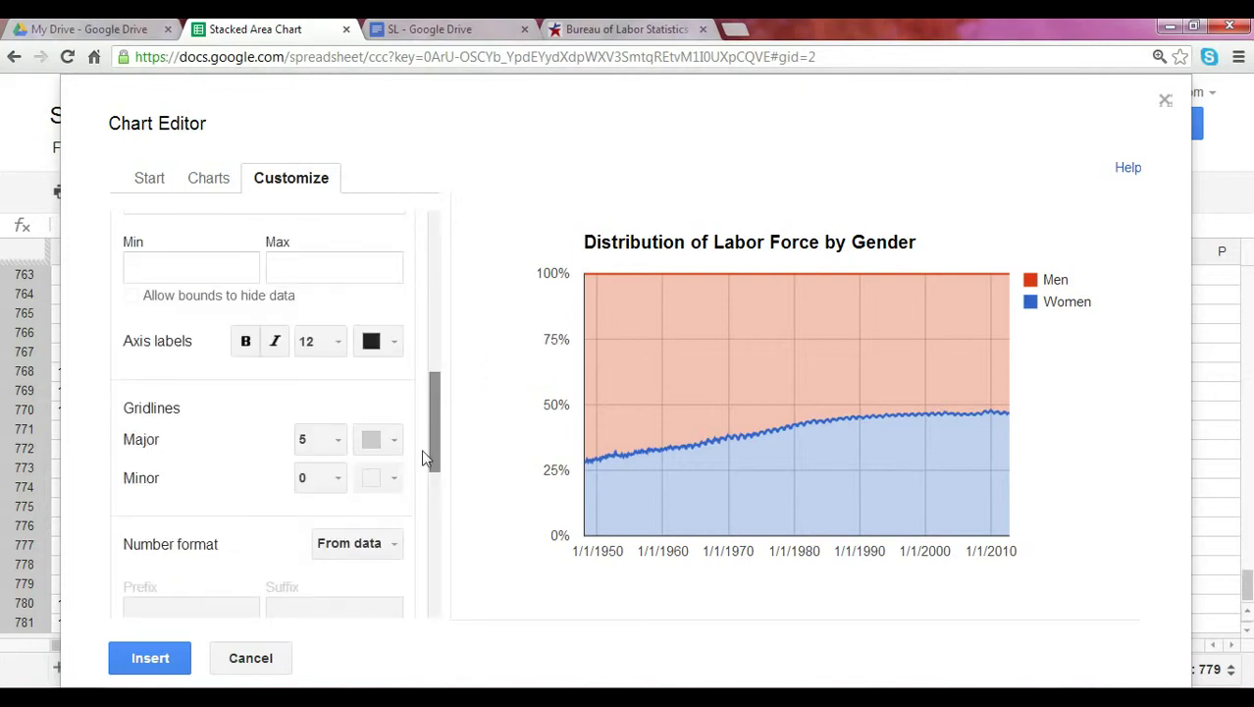
pyautogui.click(151, 659)
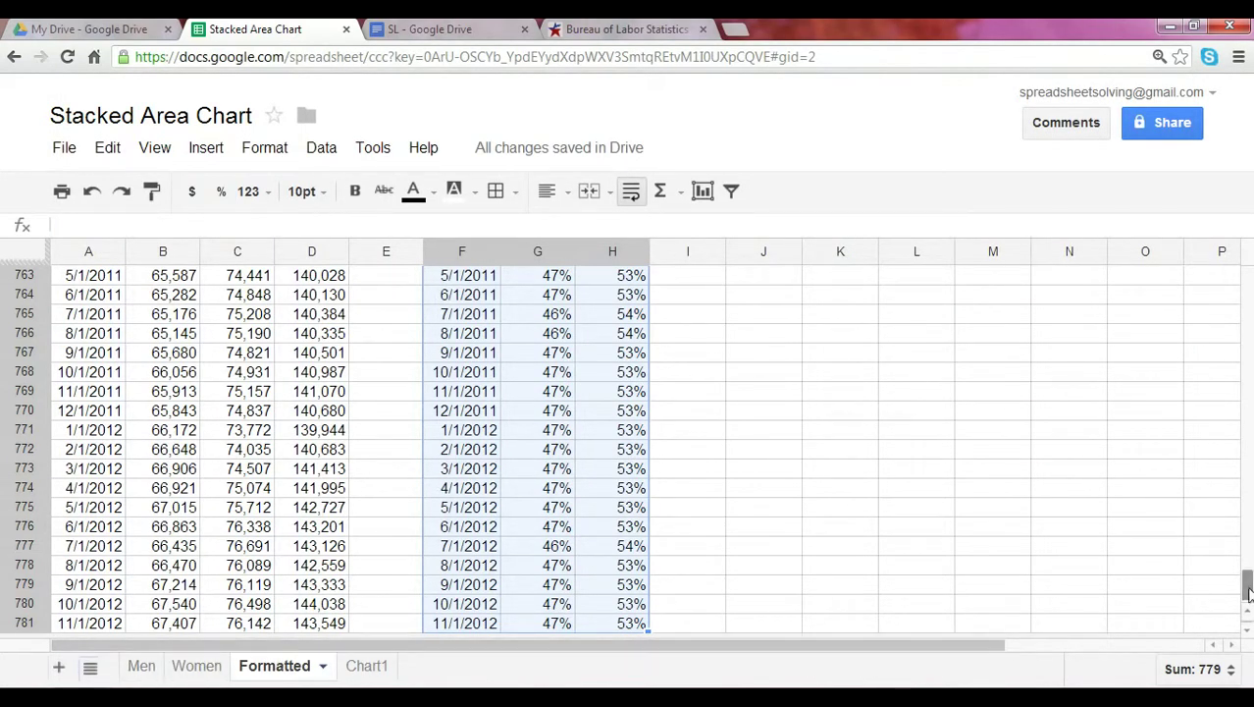
pyautogui.moveTo(1249, 589); pyautogui.dragTo(1250, 291)
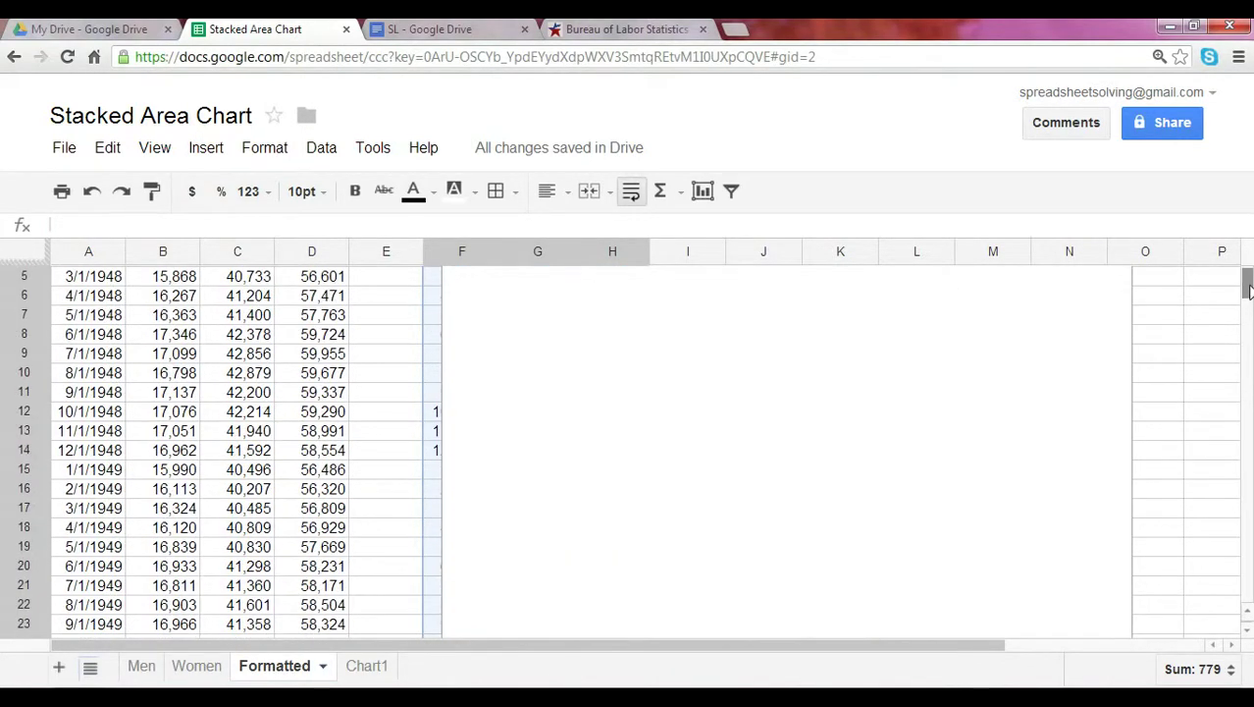
pyautogui.scroll(2, 1195, 322)
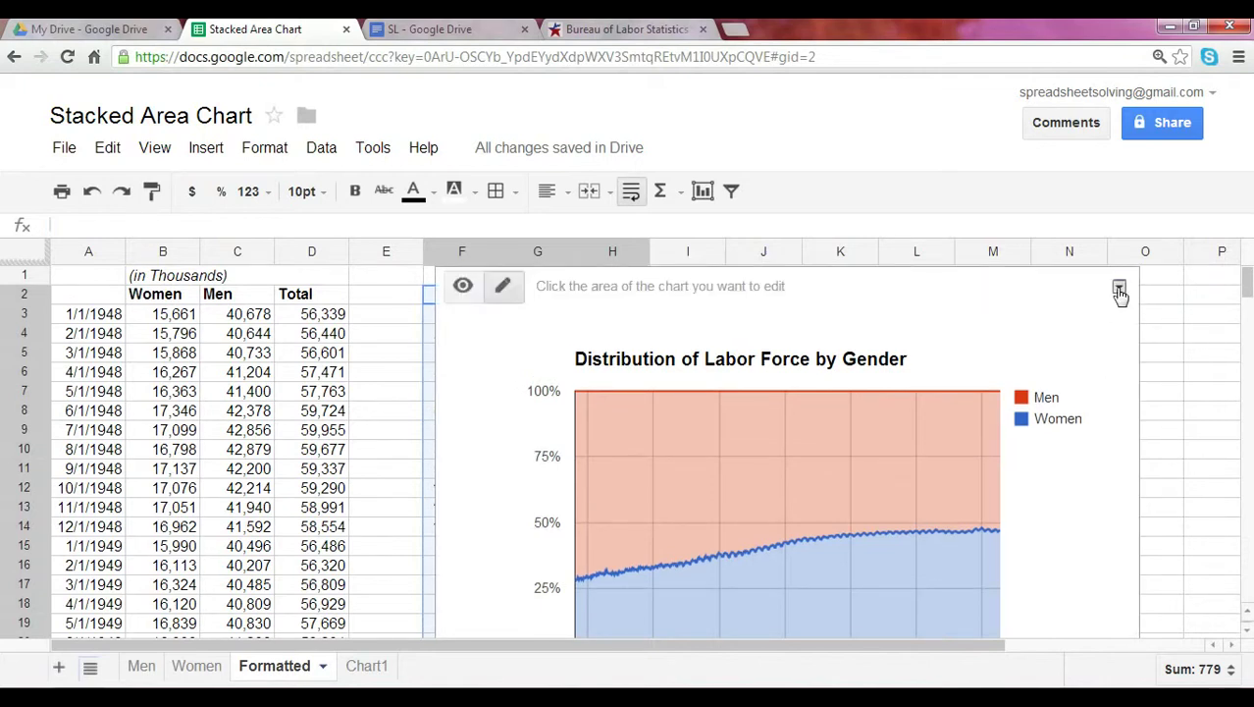
# Check the actions available for the inserted chart and view the existing Chart1 sheet.
pyautogui.click(1119, 288)
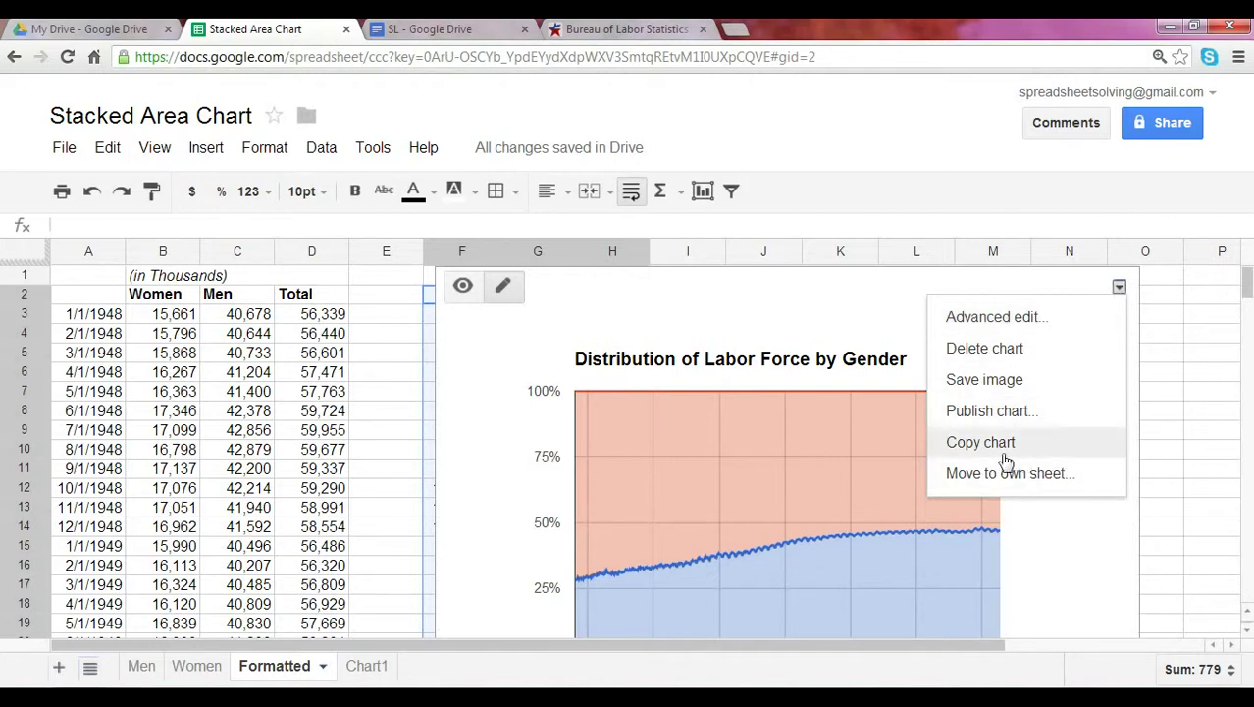
pyautogui.click(375, 671)
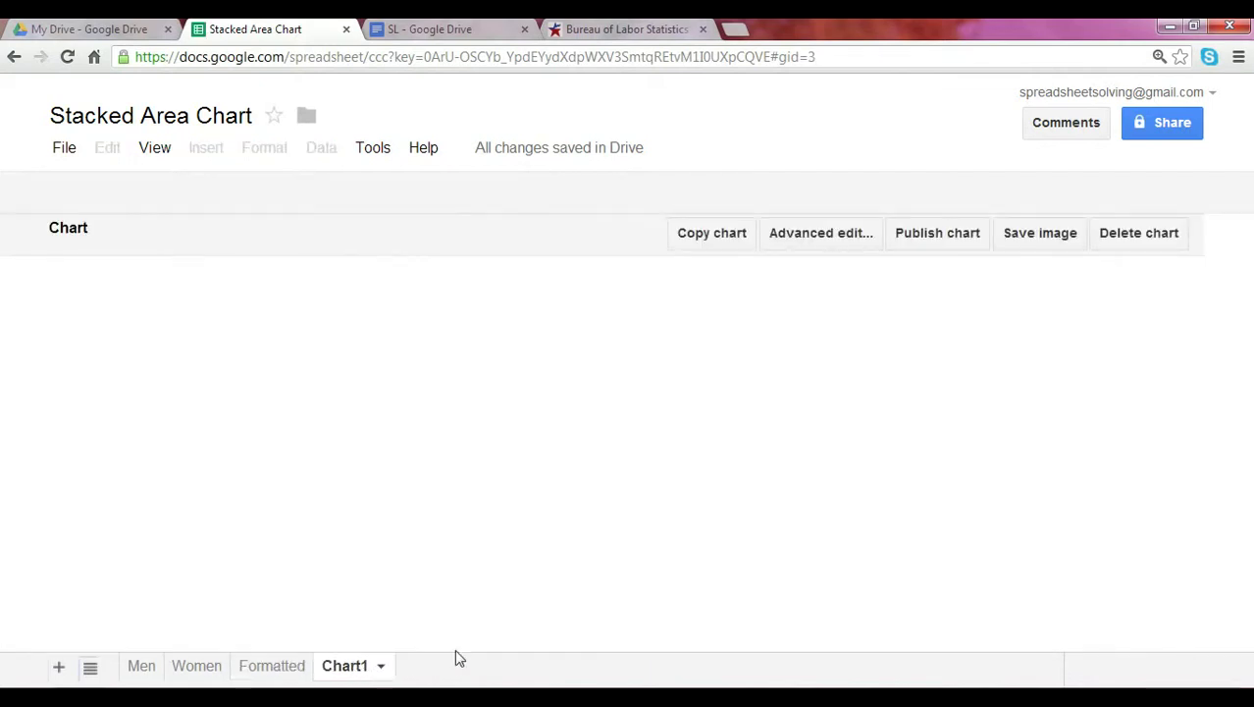